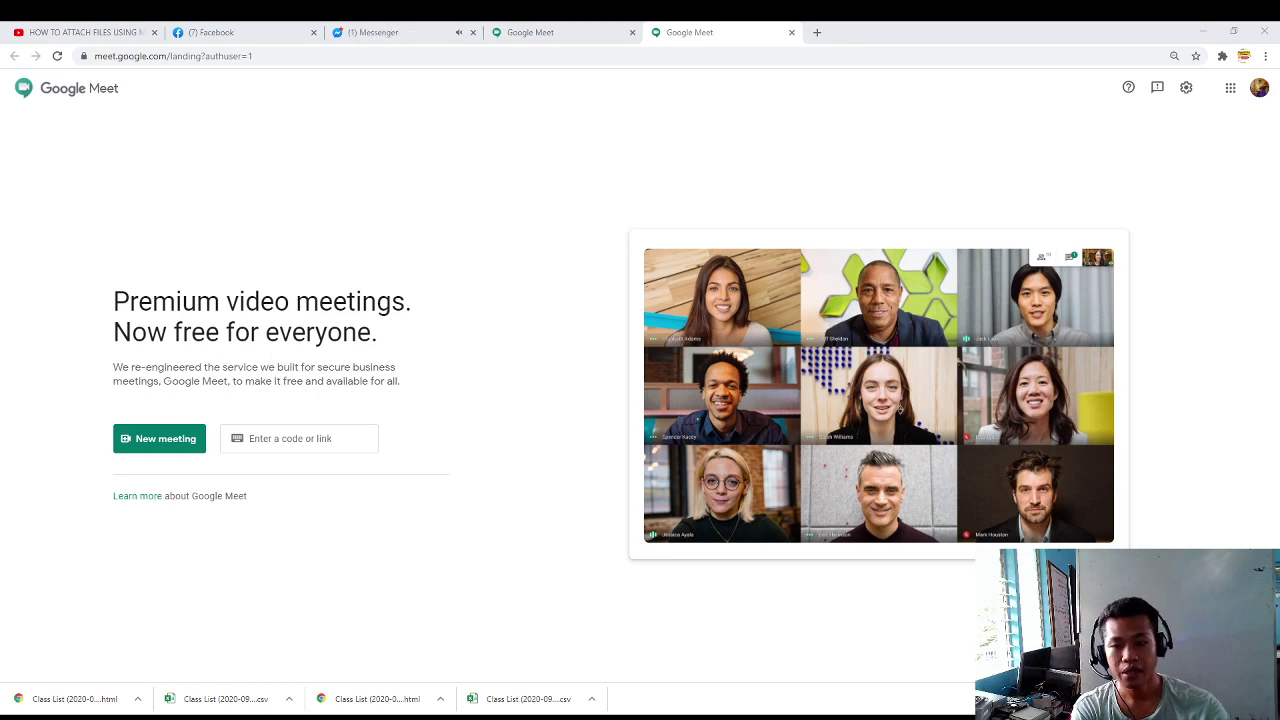
- In the teacher account's zoomed-in Meet tab, start an instant meeting from New meeting
click(554, 36)
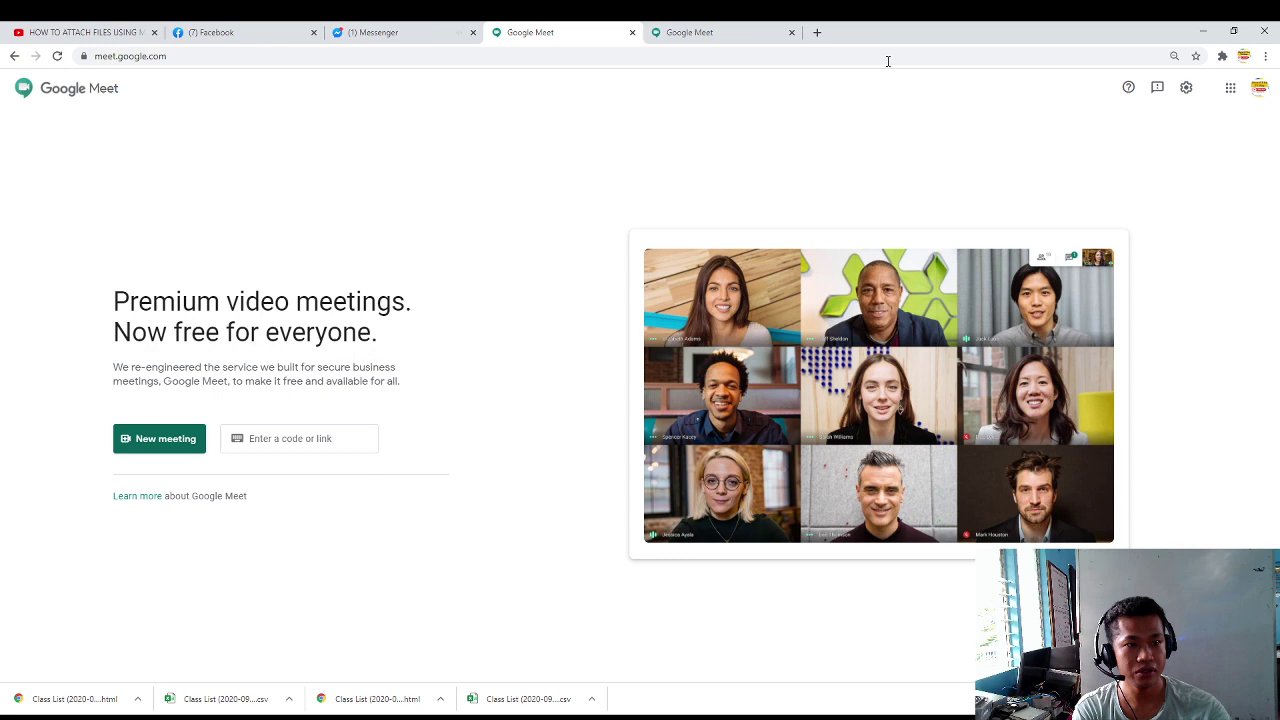
key(ctrl+plus)
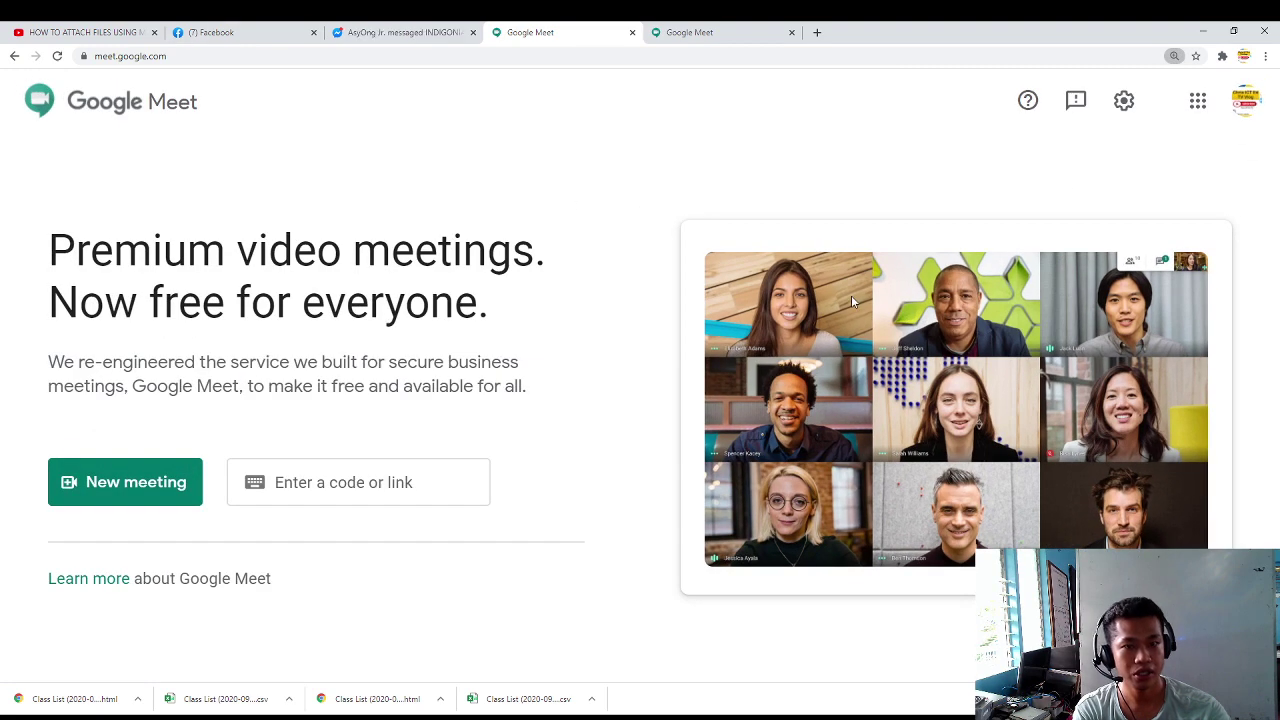
key(ctrl+plus)
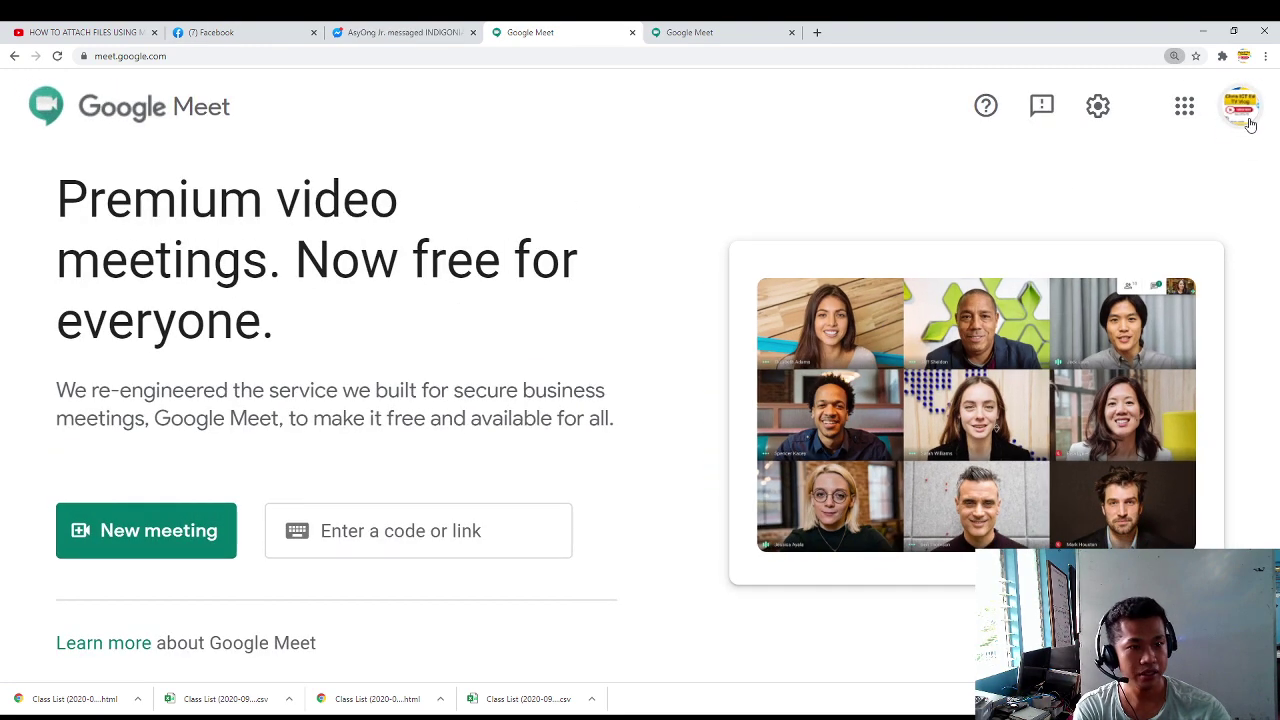
key(ctrl+Tab)
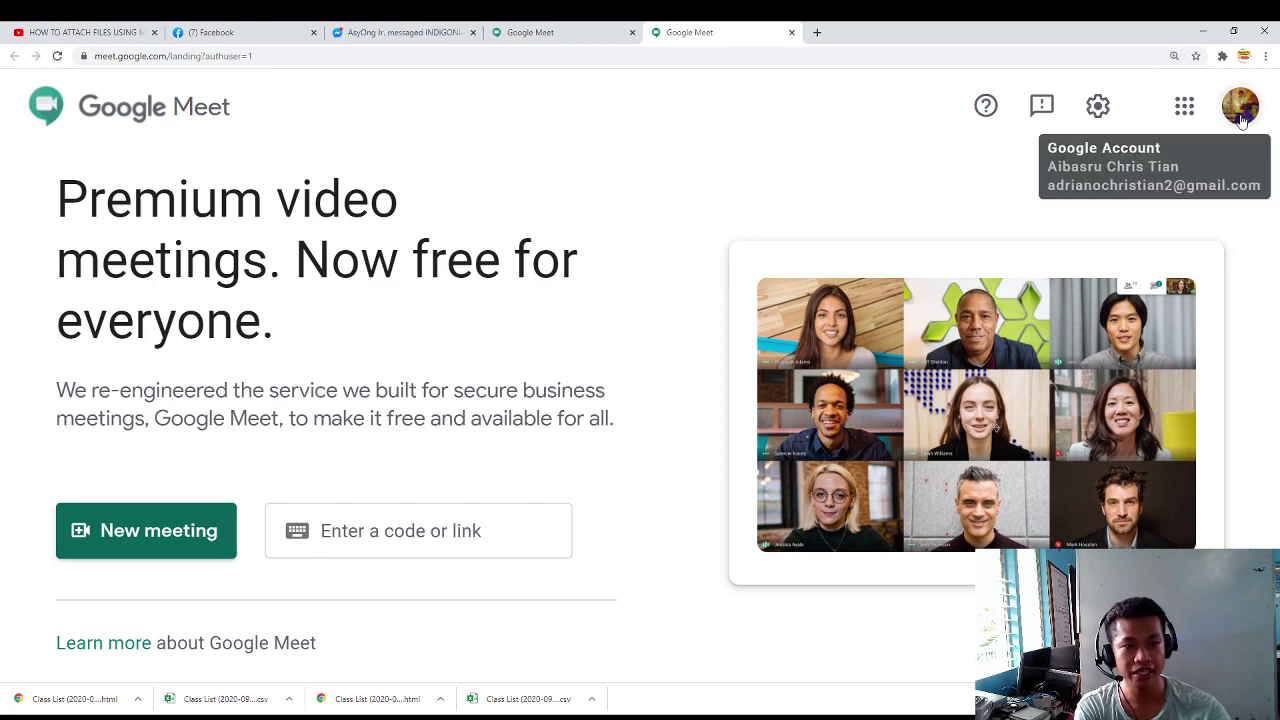
click(196, 552)
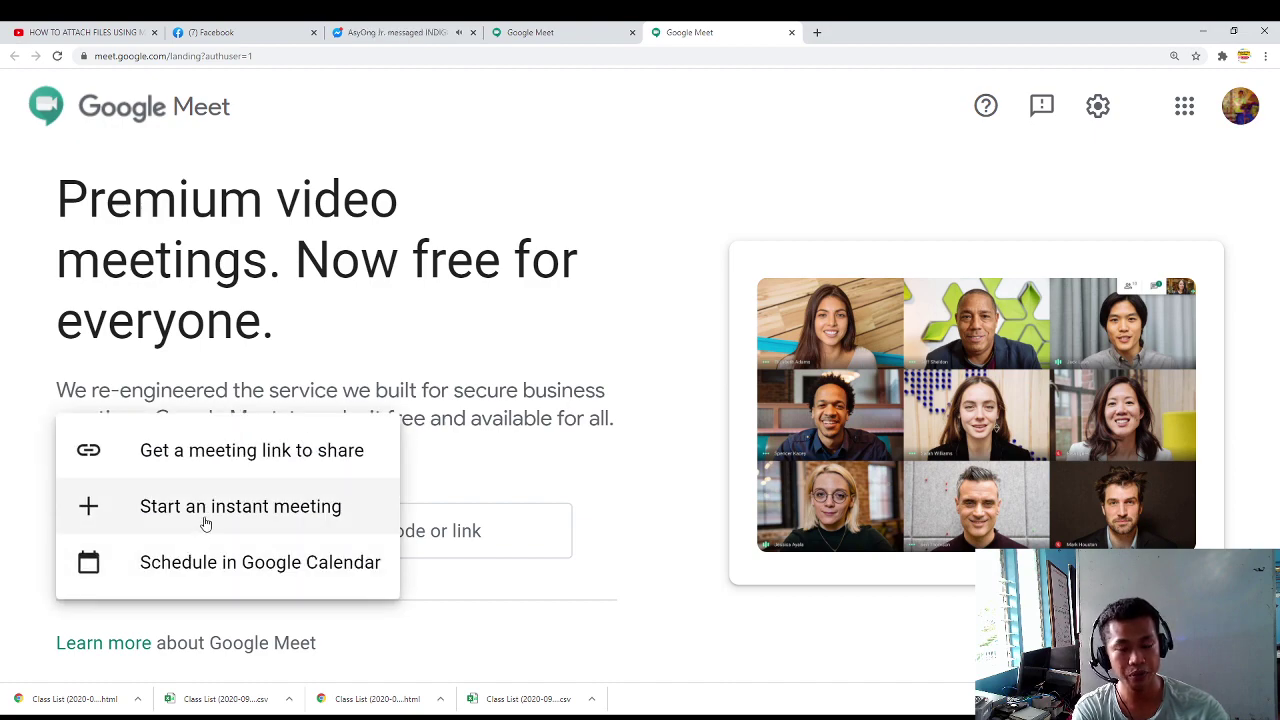
click(205, 520)
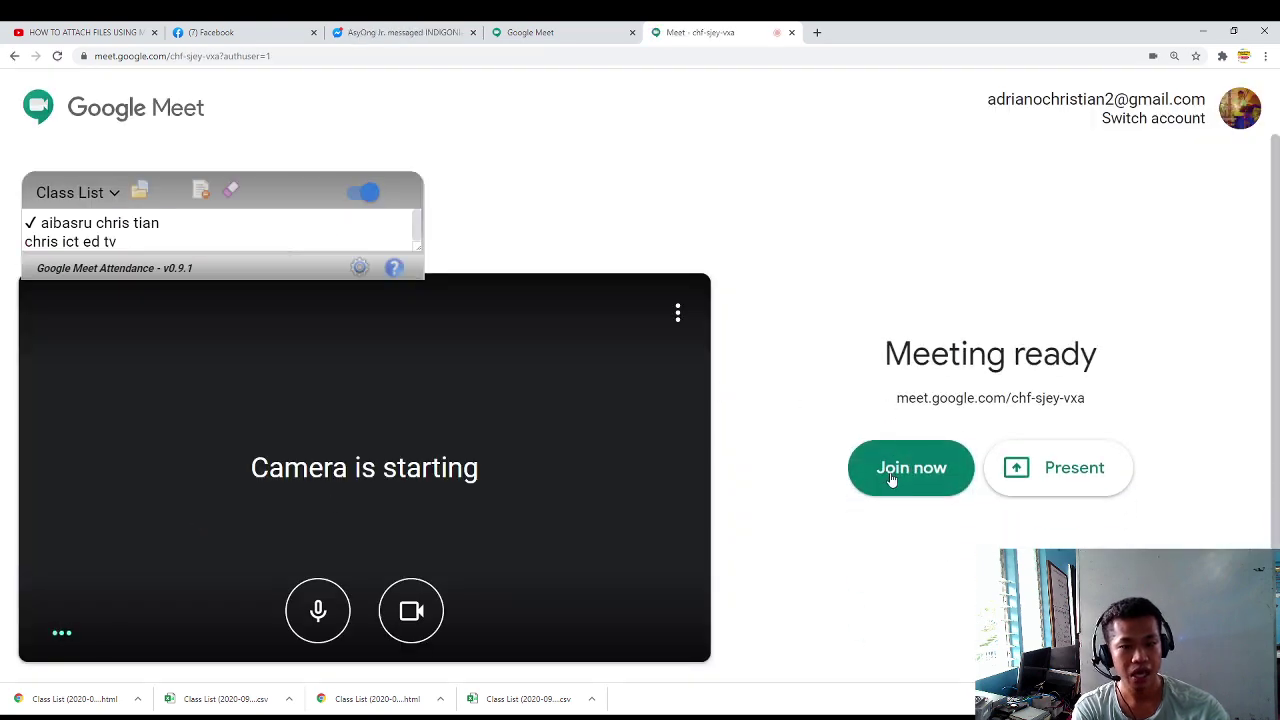
- Join the meeting as host and select the meeting code in the Add others and Meeting details panels
click(895, 481)
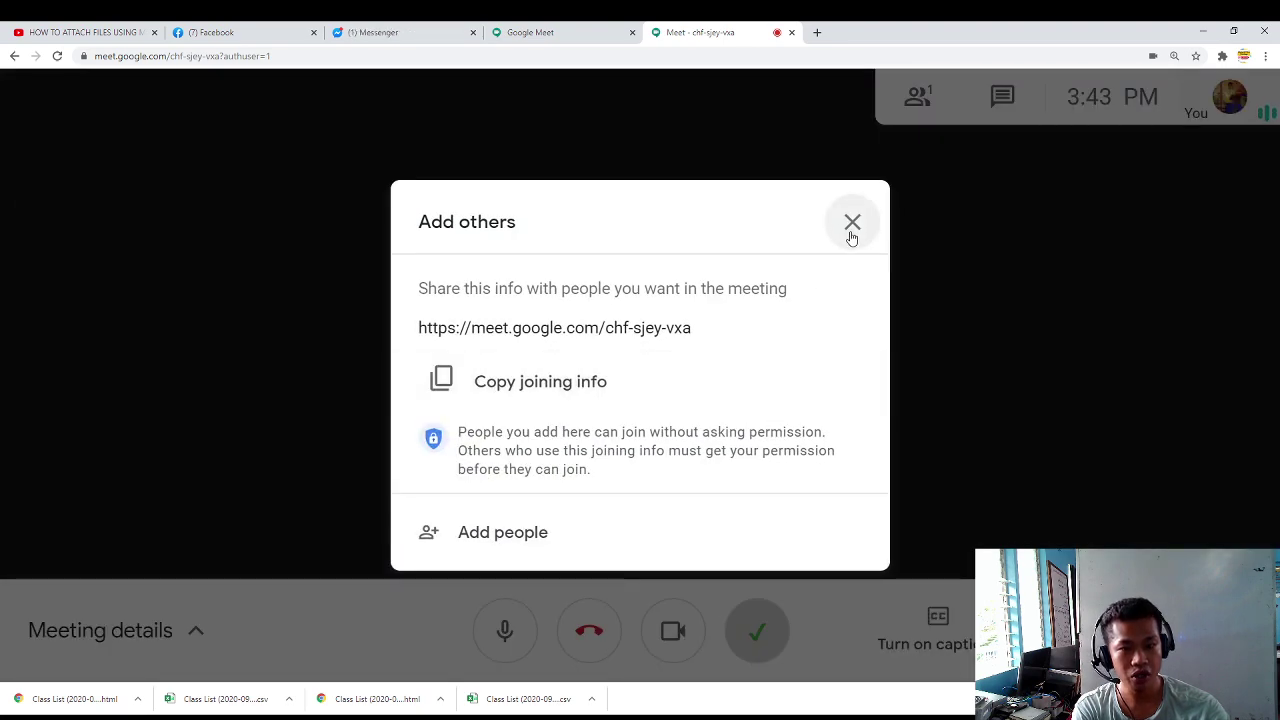
drag(605, 330, 700, 348)
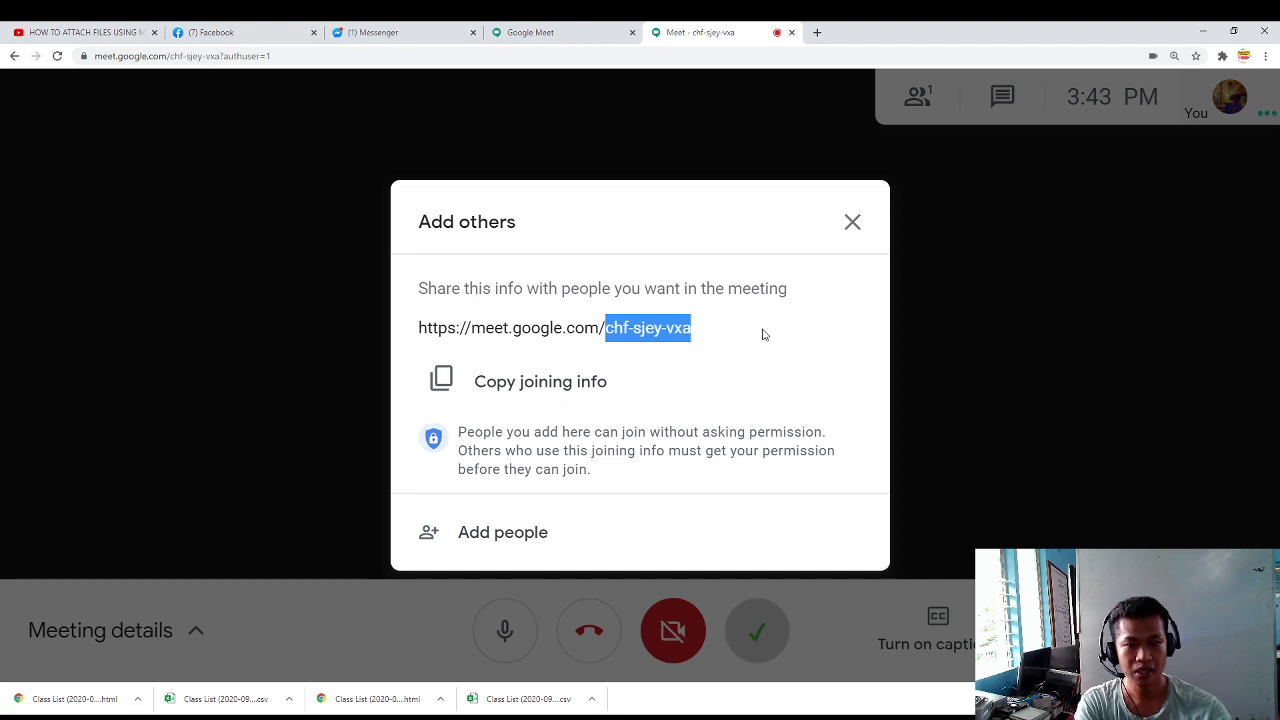
click(851, 222)
click(180, 636)
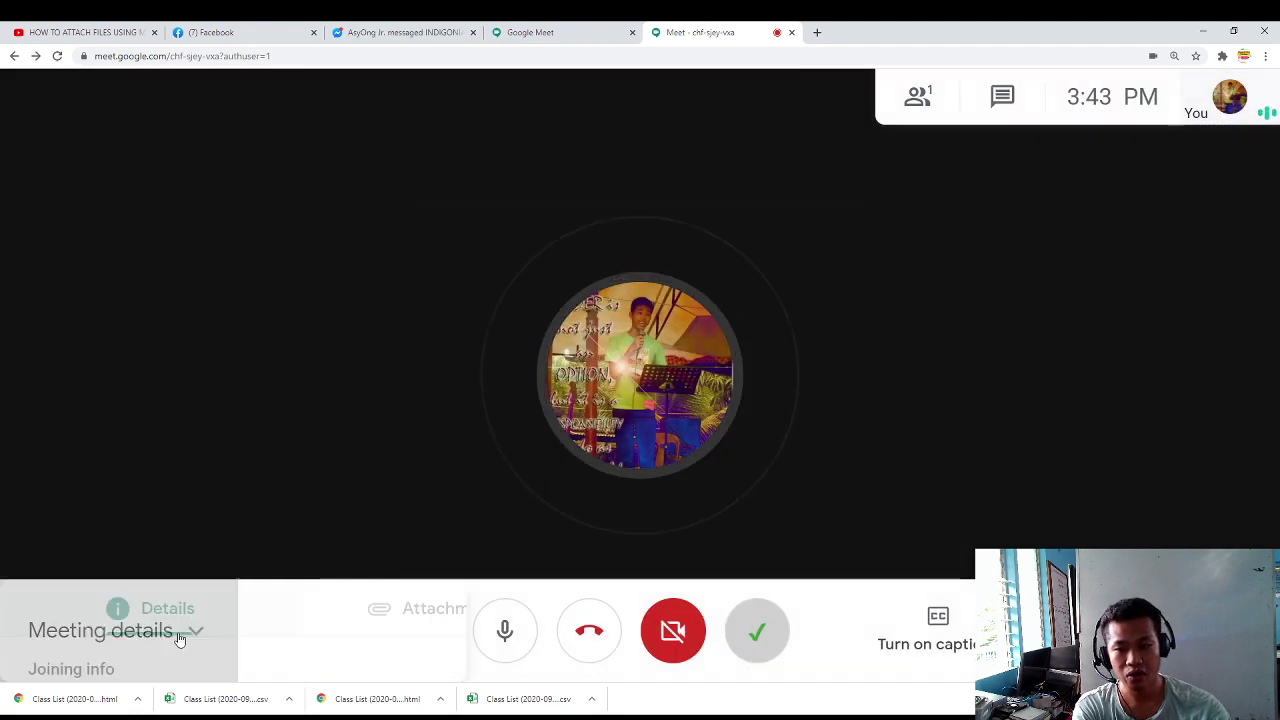
drag(234, 479, 320, 487)
key(ctrl+c)
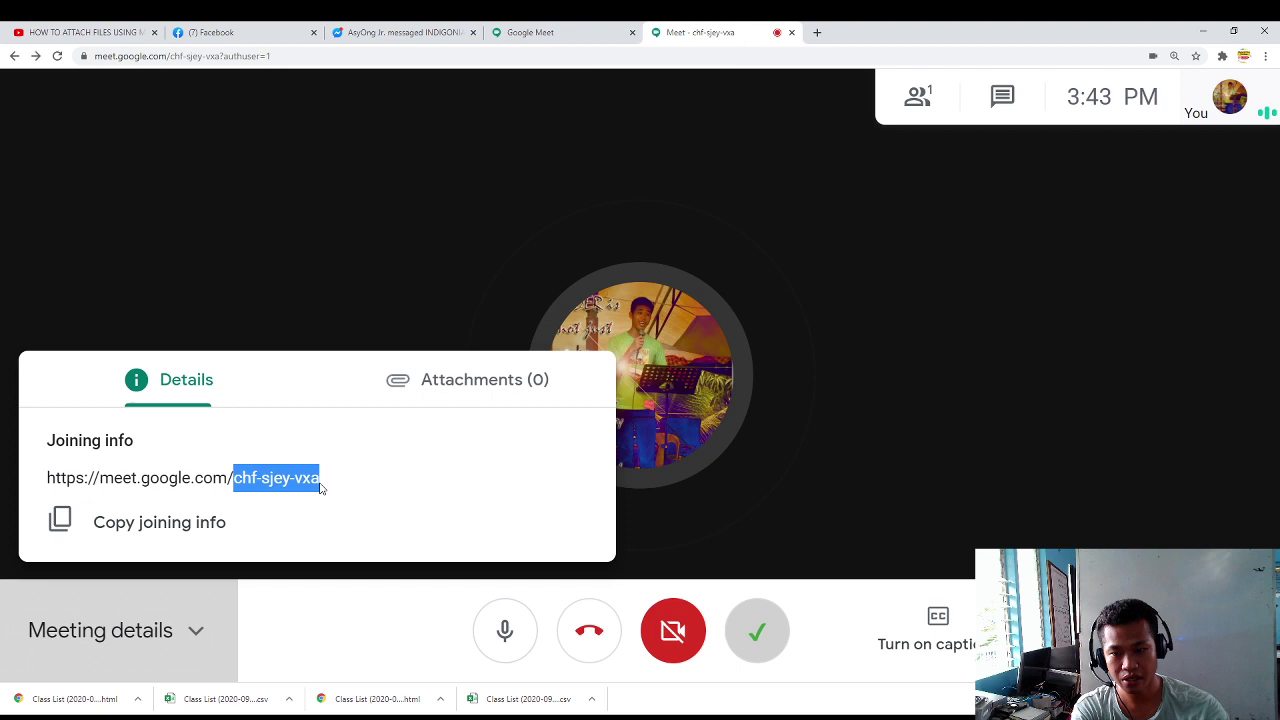
click(491, 271)
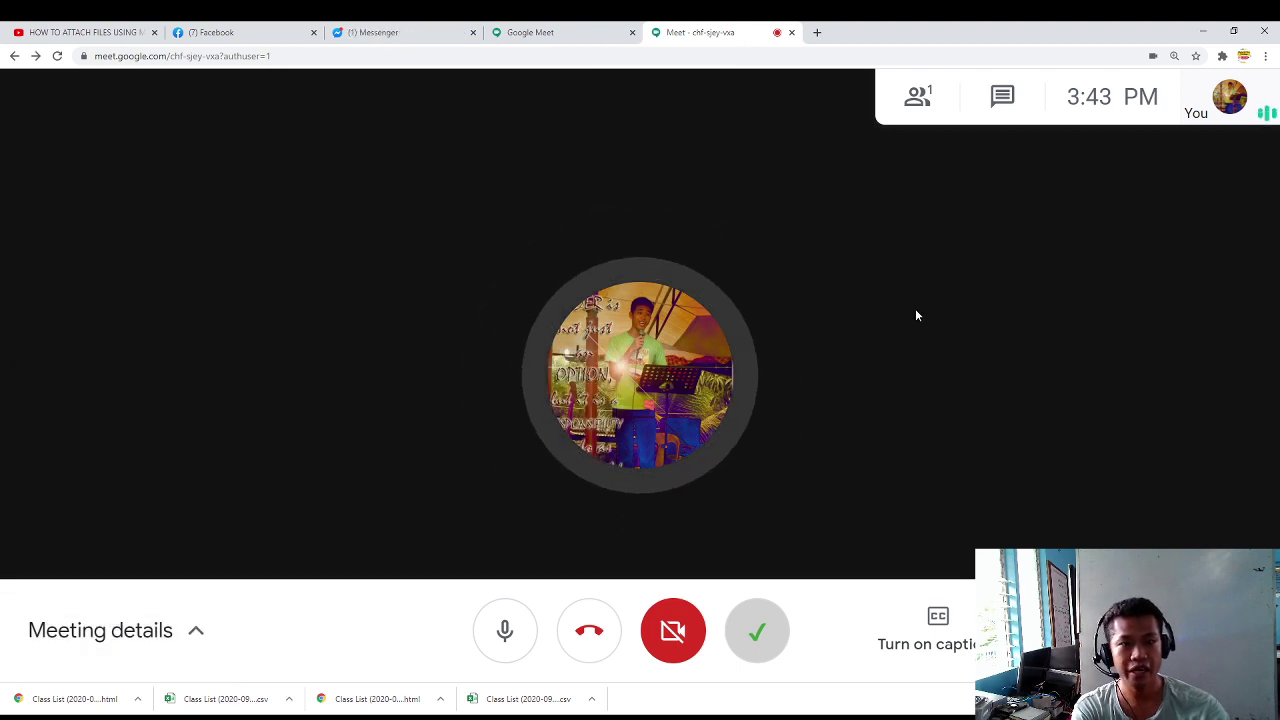
- Paste the meeting code in the second account's Meet tab and ask to join, then return to the host
click(565, 33)
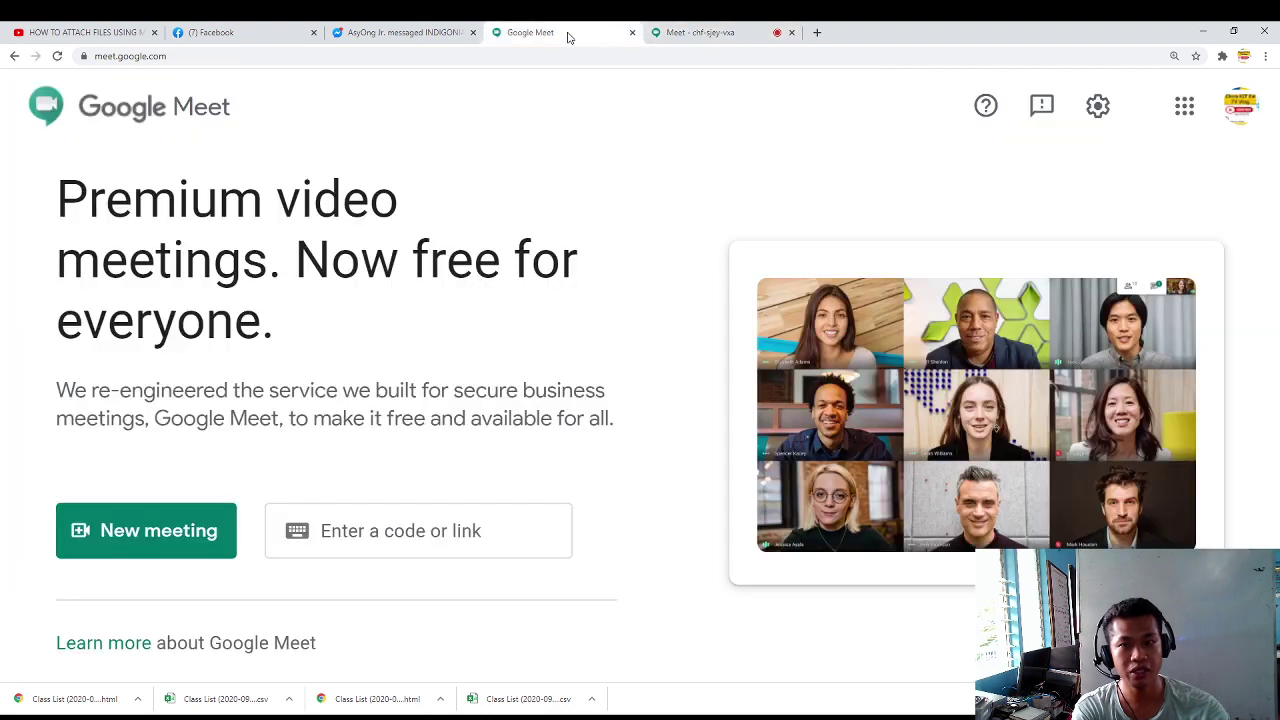
click(373, 541)
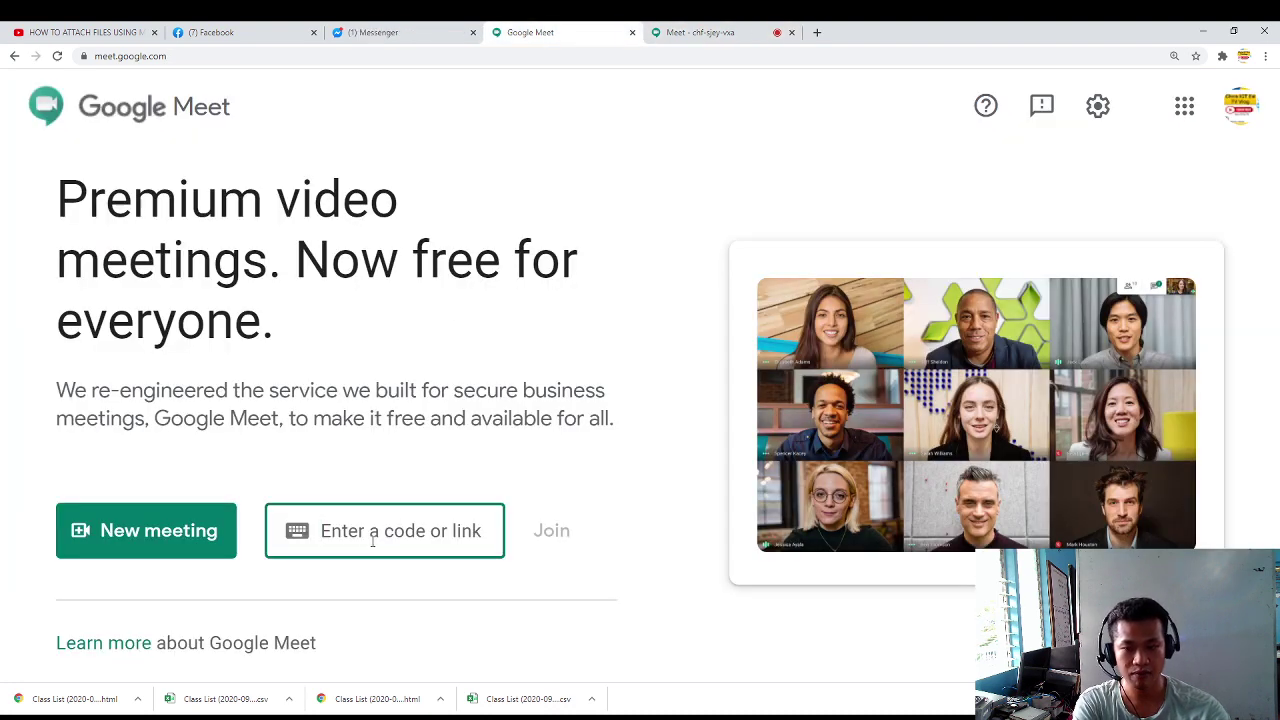
key(ctrl+v)
click(558, 536)
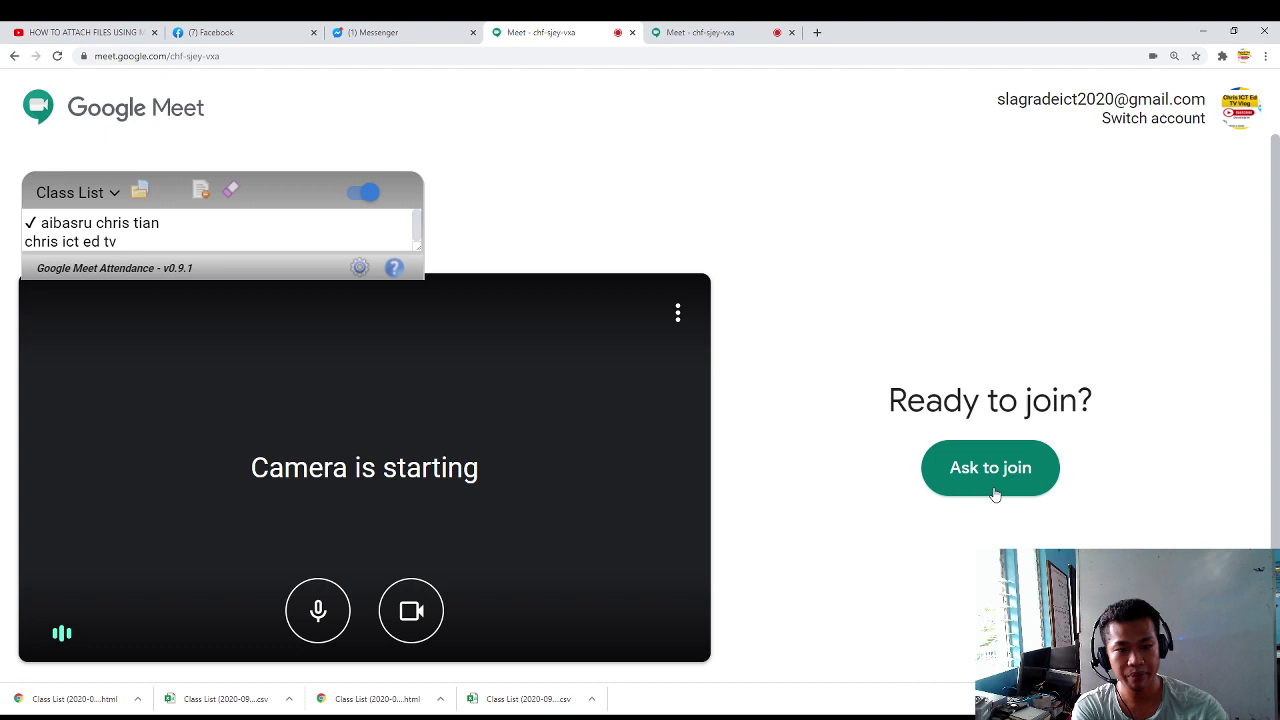
click(987, 478)
key(ctrl+Tab)
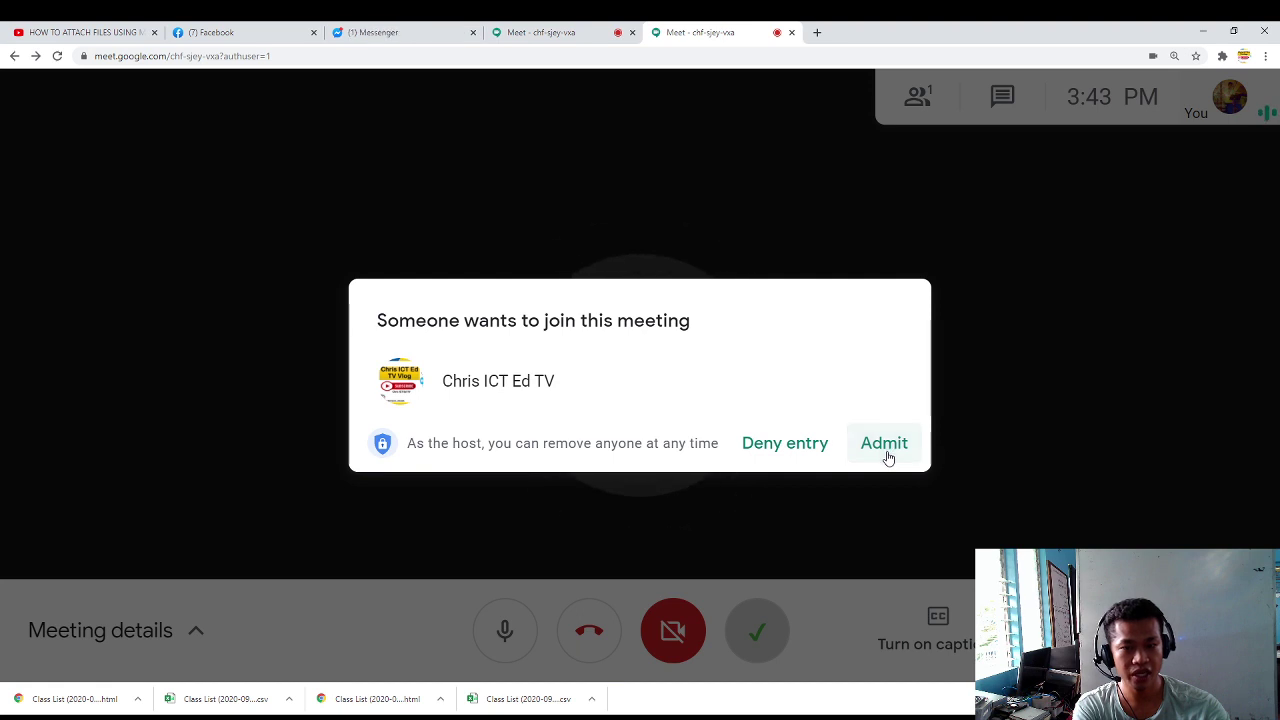
- Admit the waiting student and mute their microphone for everyone
click(886, 448)
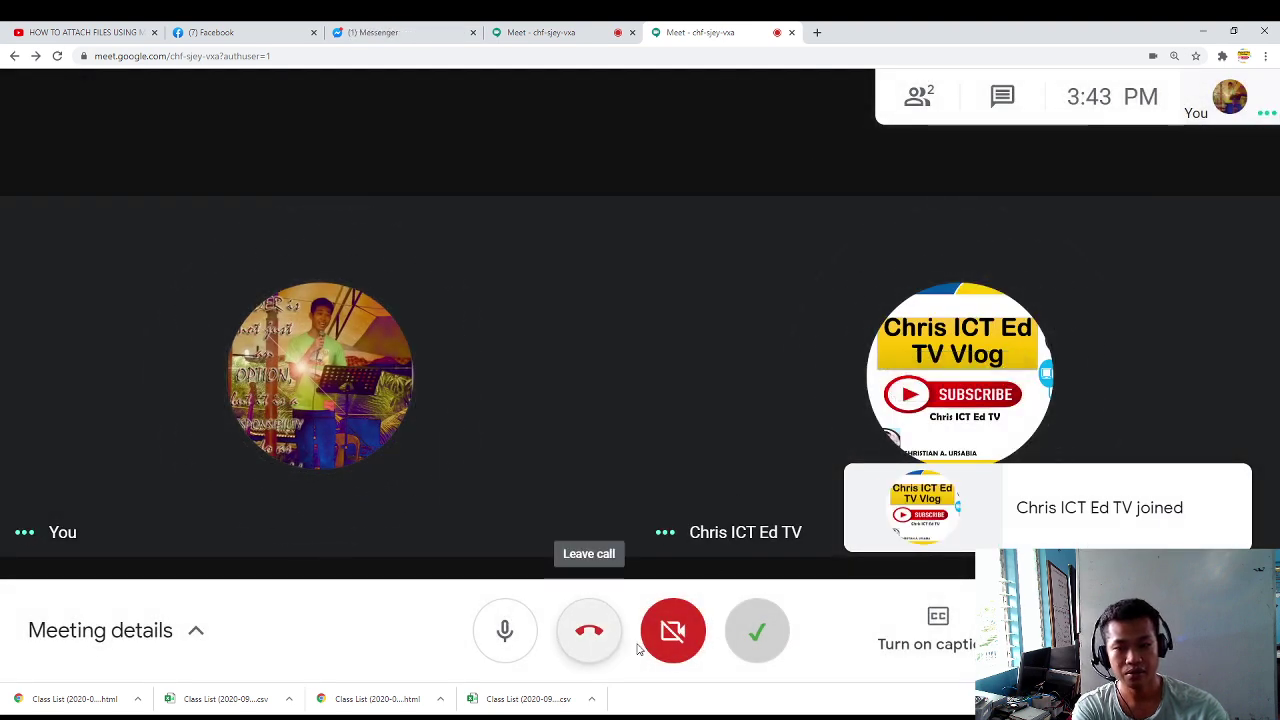
mouse_move(958, 380)
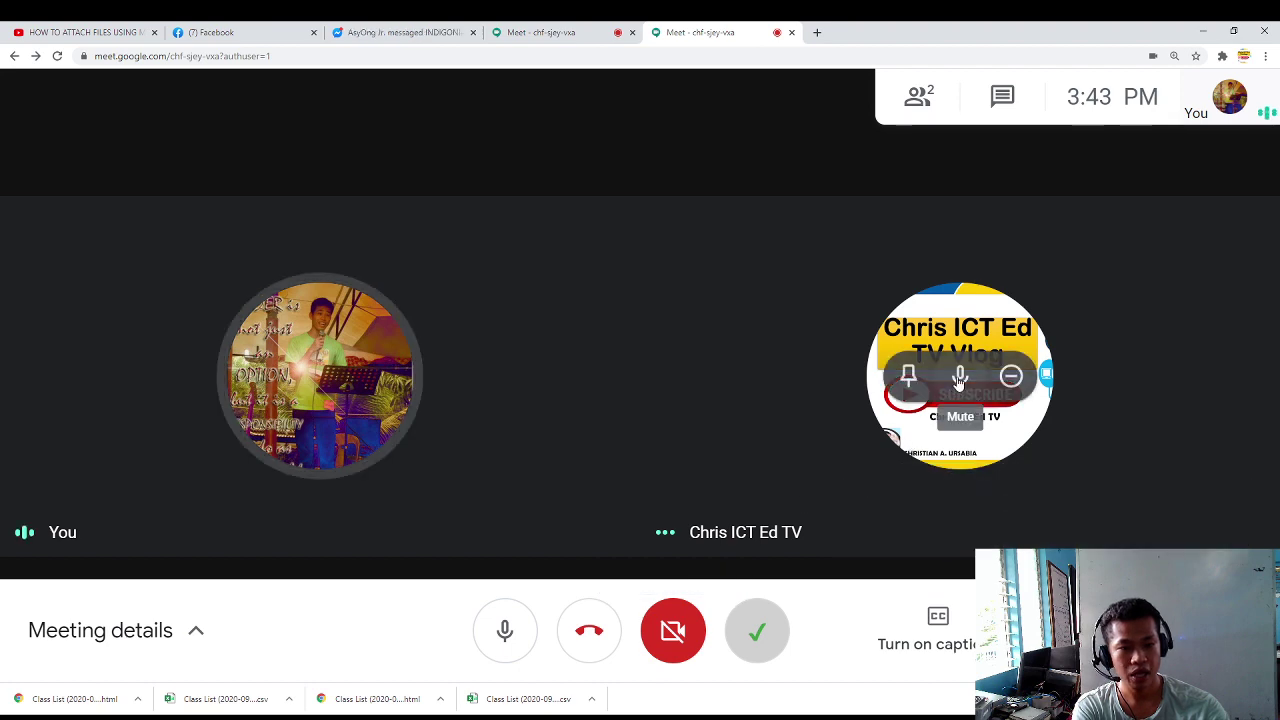
click(958, 380)
click(774, 428)
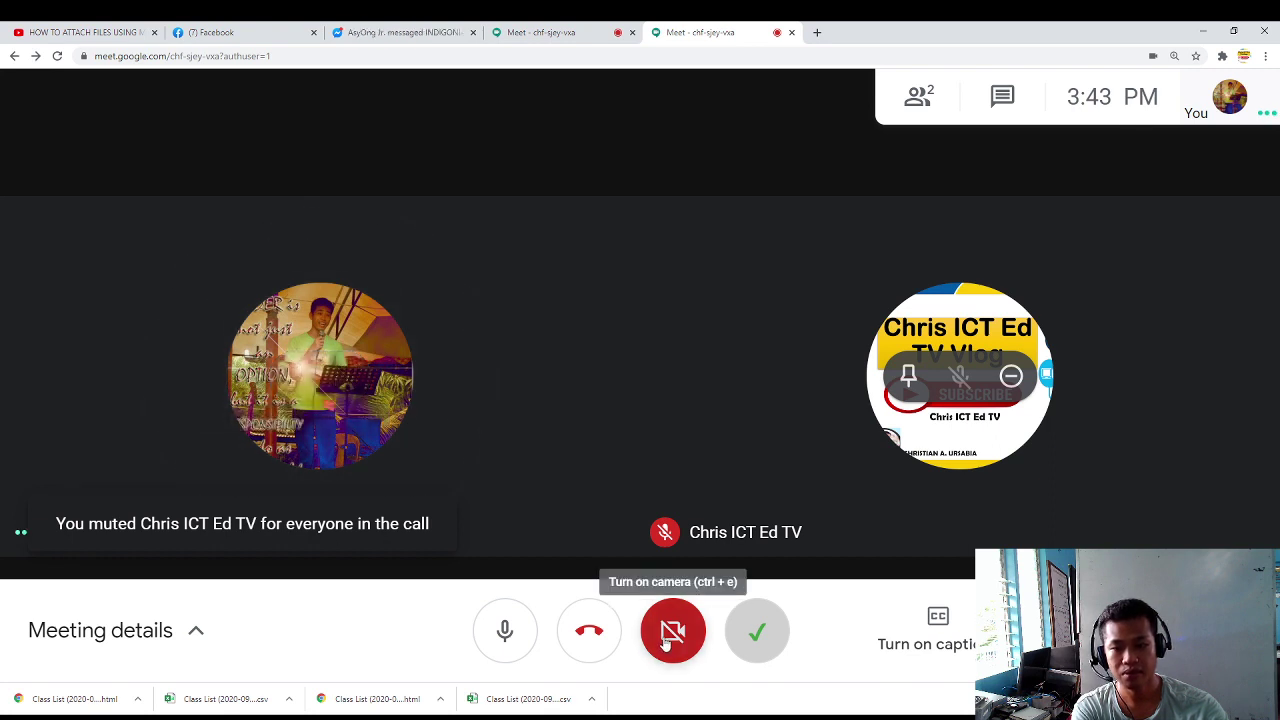
- Turn off your own microphone in the call
click(505, 630)
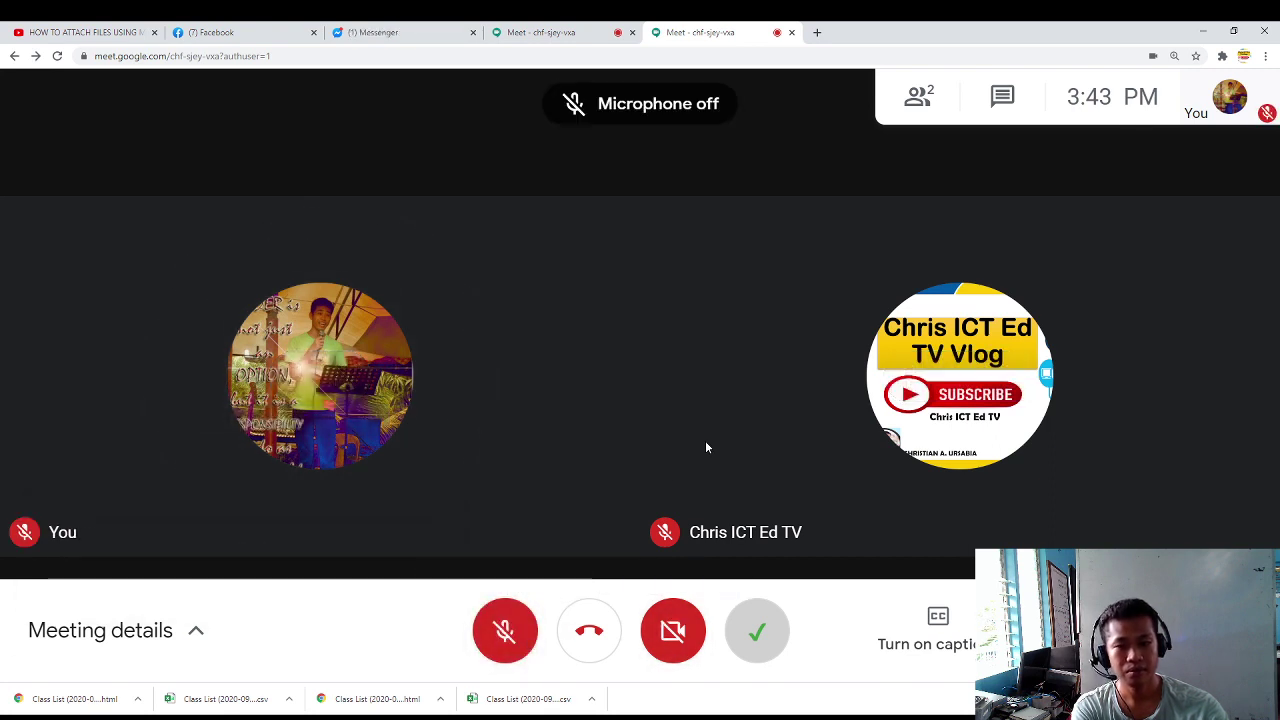
mouse_move(705, 447)
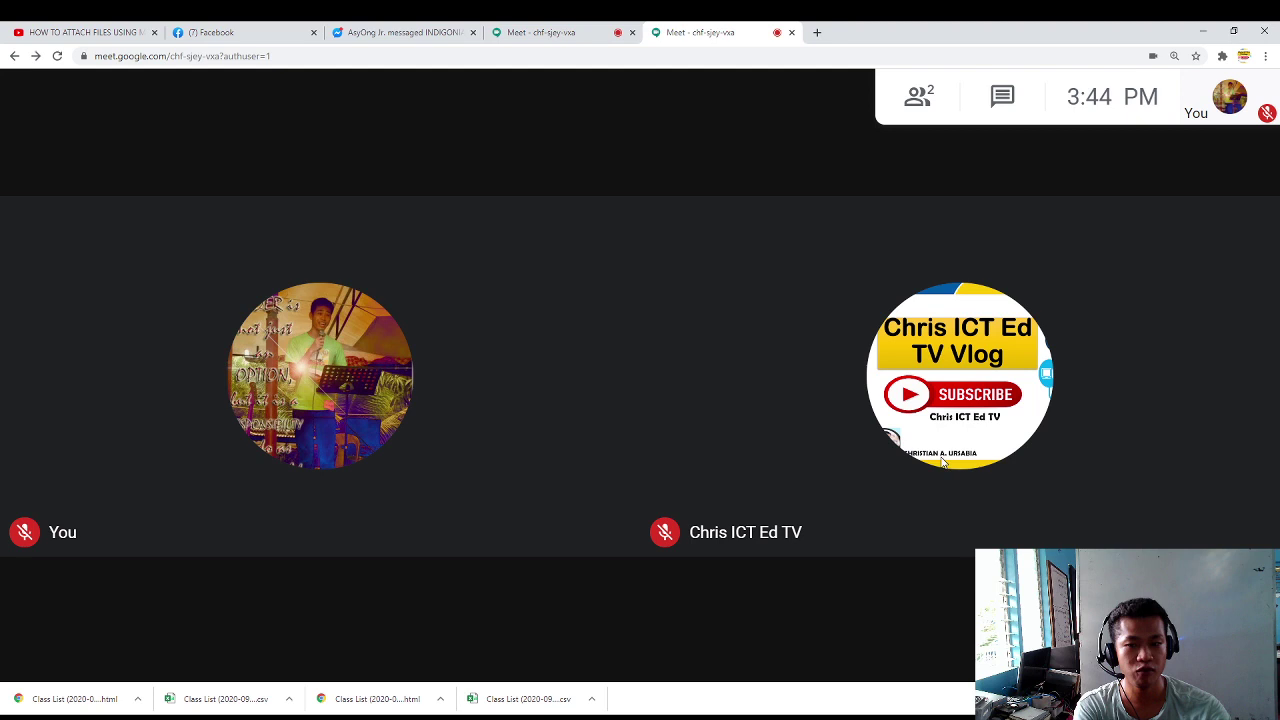
mouse_move(384, 399)
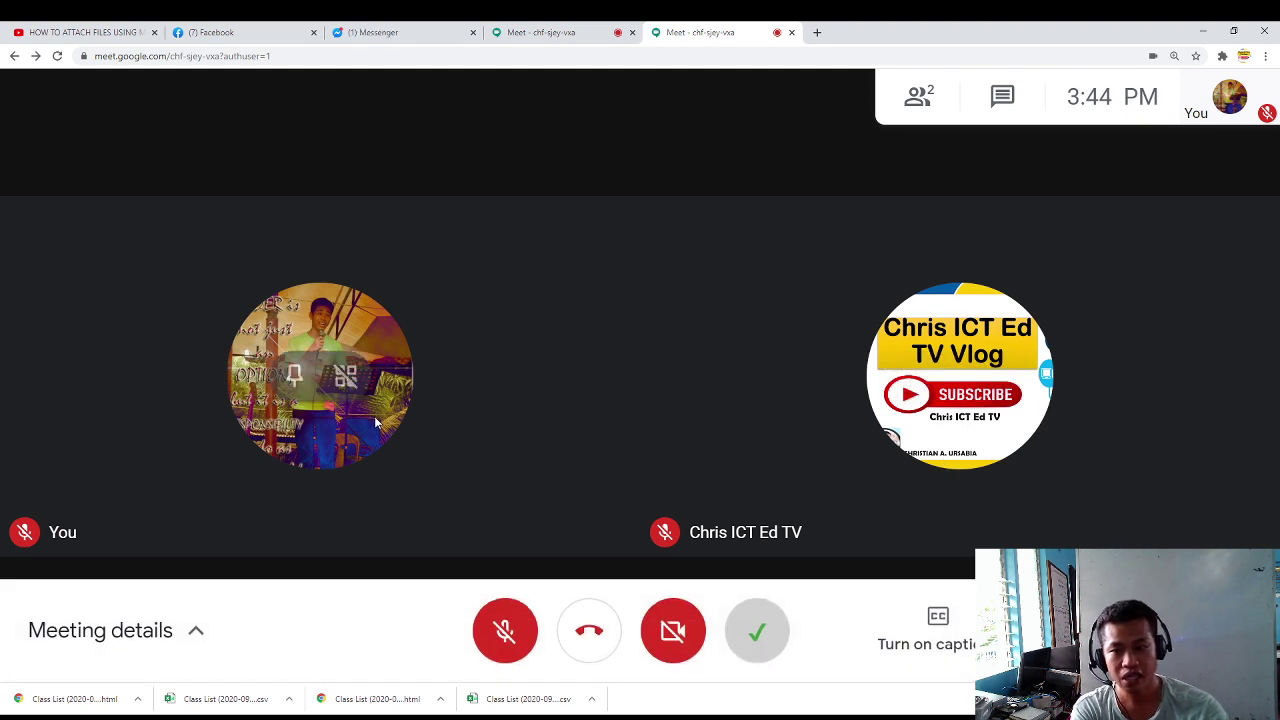
click(540, 32)
click(668, 33)
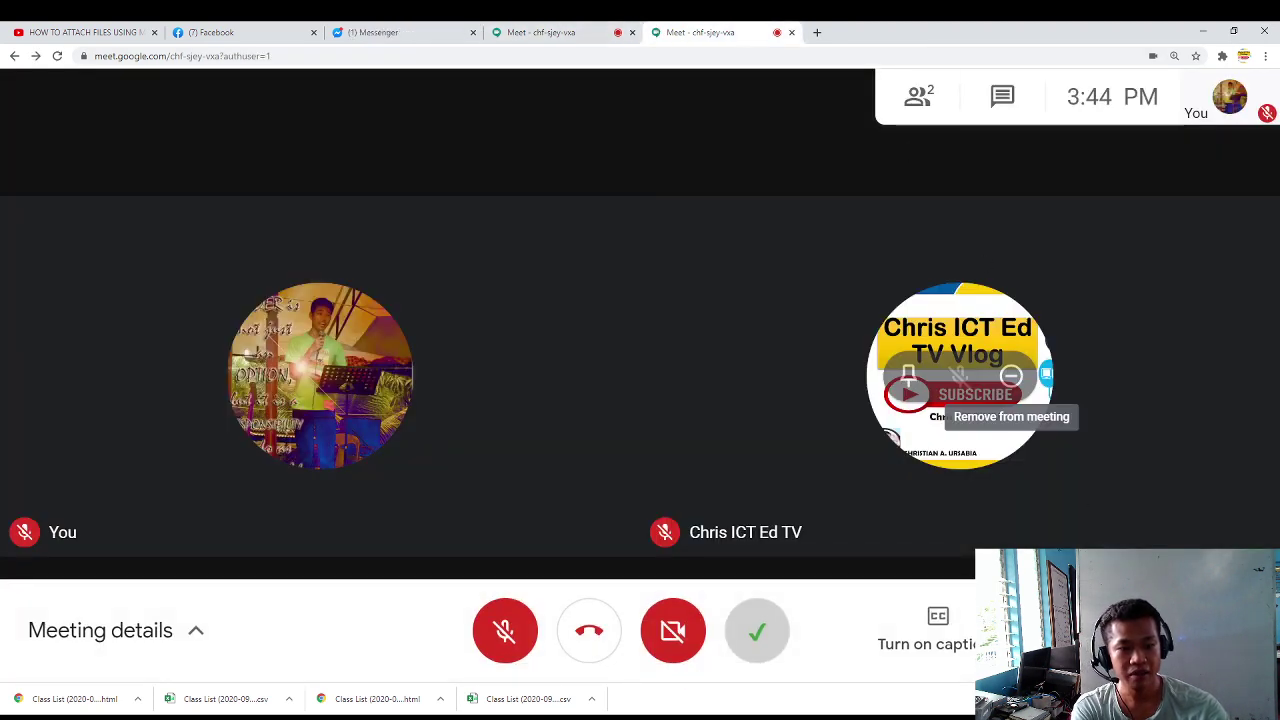
- Choose Present now > A window to share a single application window
click(1150, 630)
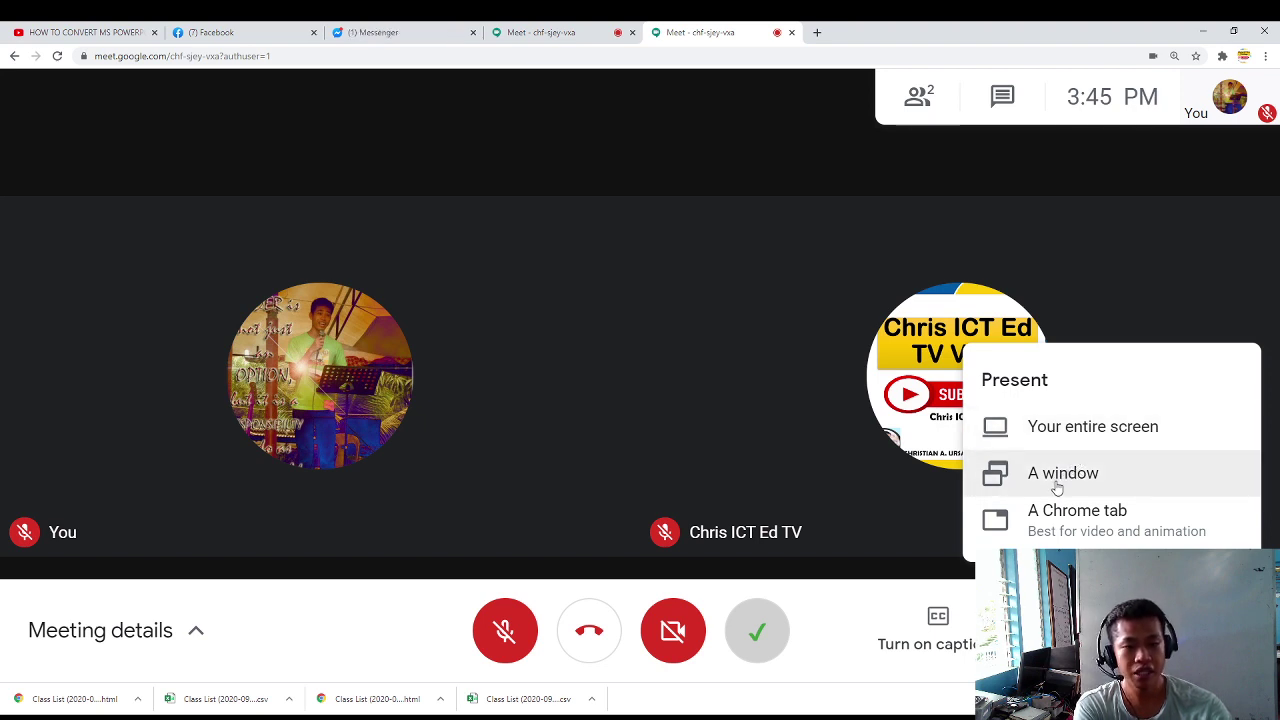
click(1057, 486)
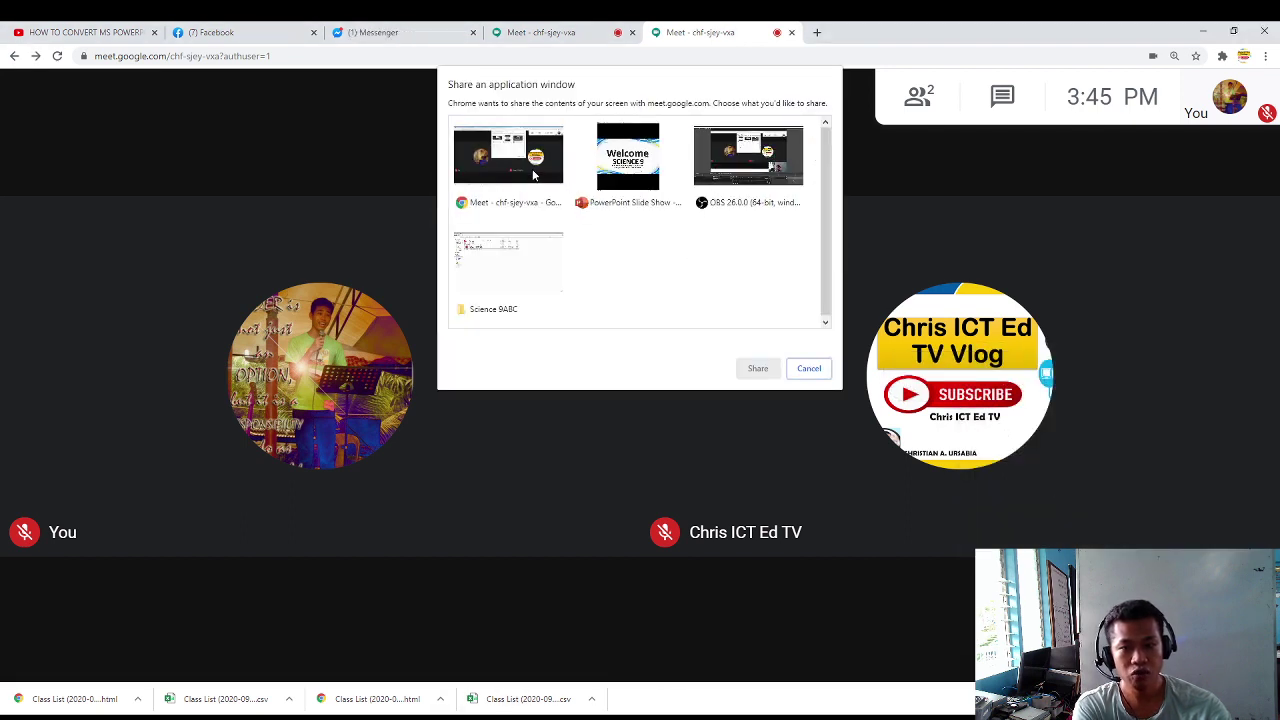
- Share the PowerPoint Slide Show window and view the presentation from the other meeting tab
click(618, 178)
click(752, 366)
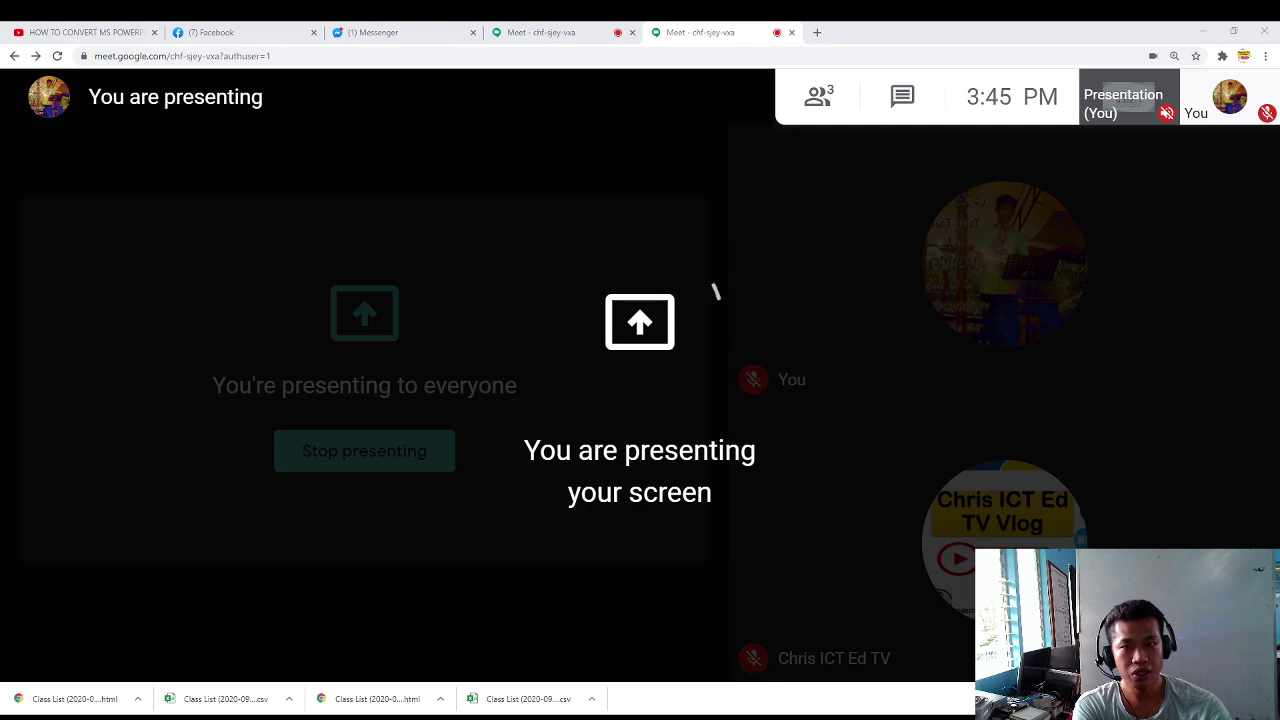
key(ctrl+shift+Tab)
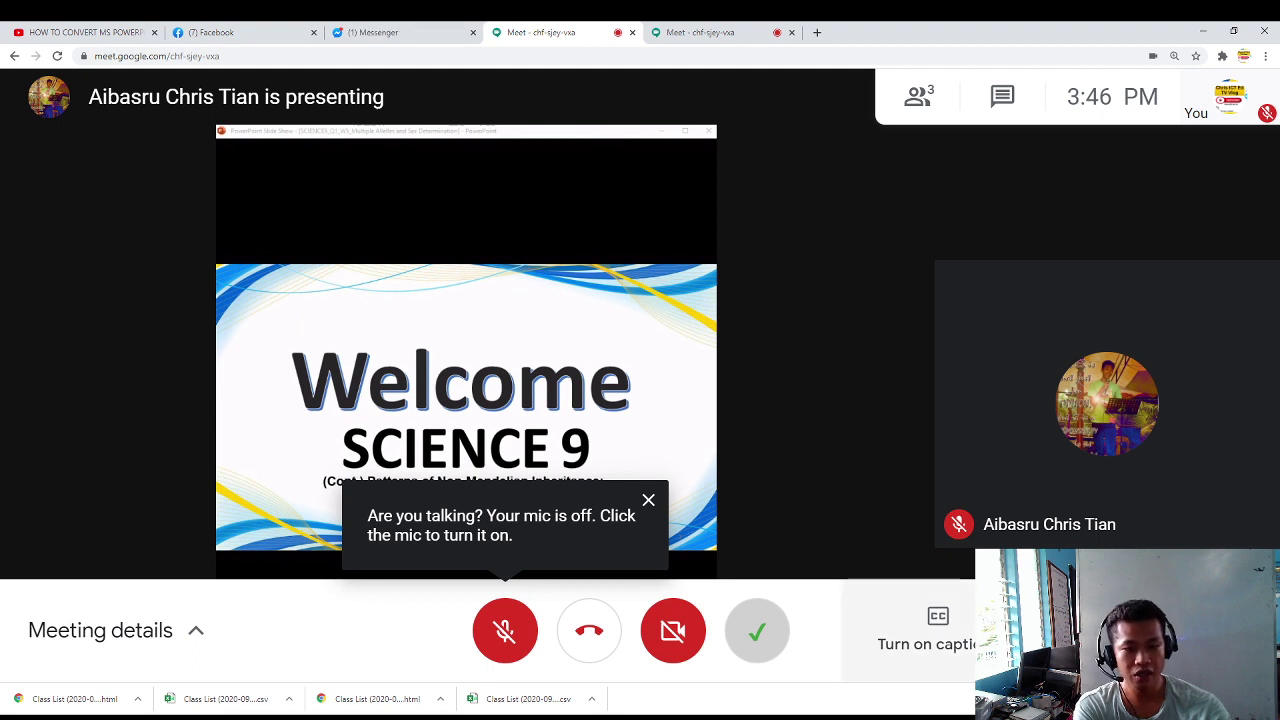
- From the second account, take over as main presenter sharing the PowerPoint Slide Show window
click(1030, 630)
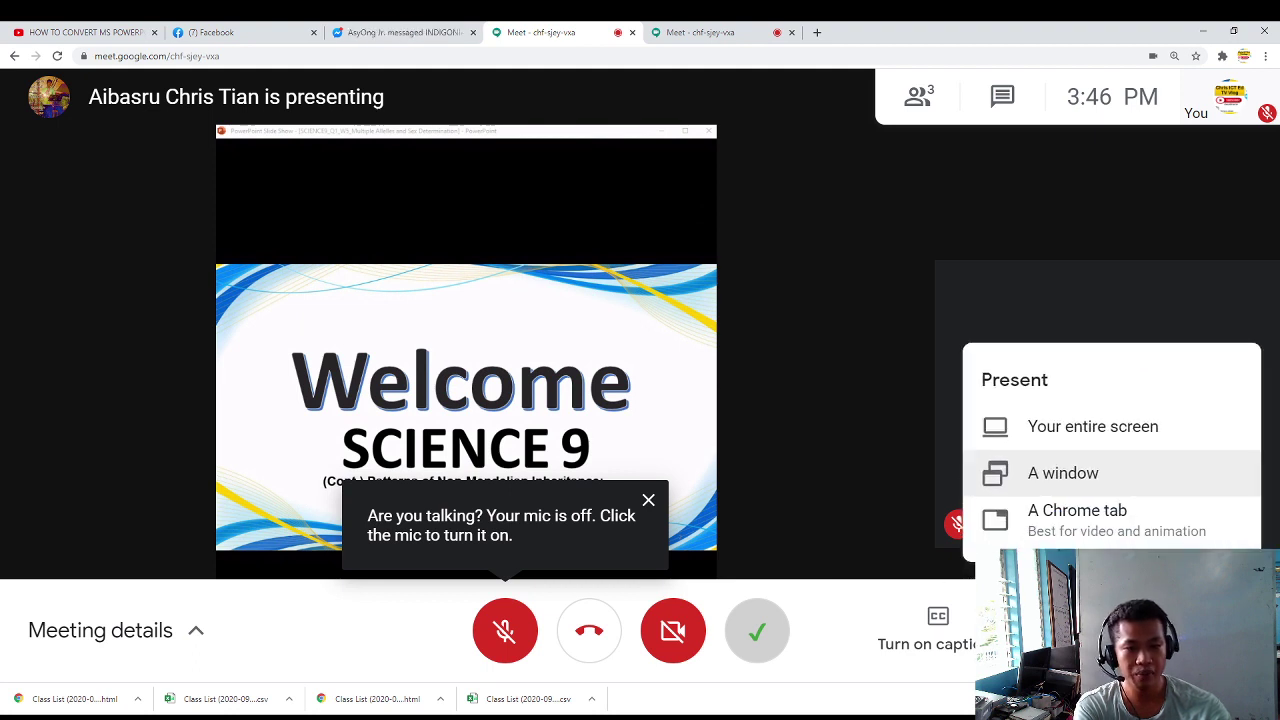
click(1047, 479)
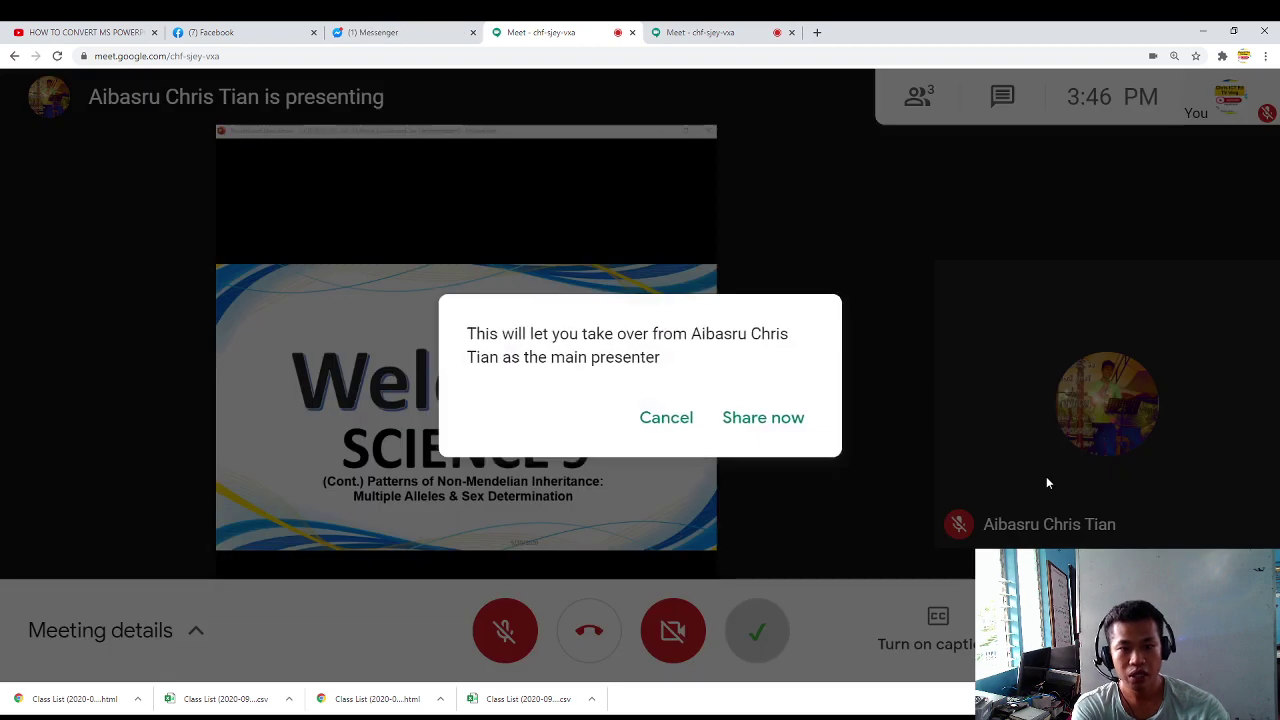
click(733, 423)
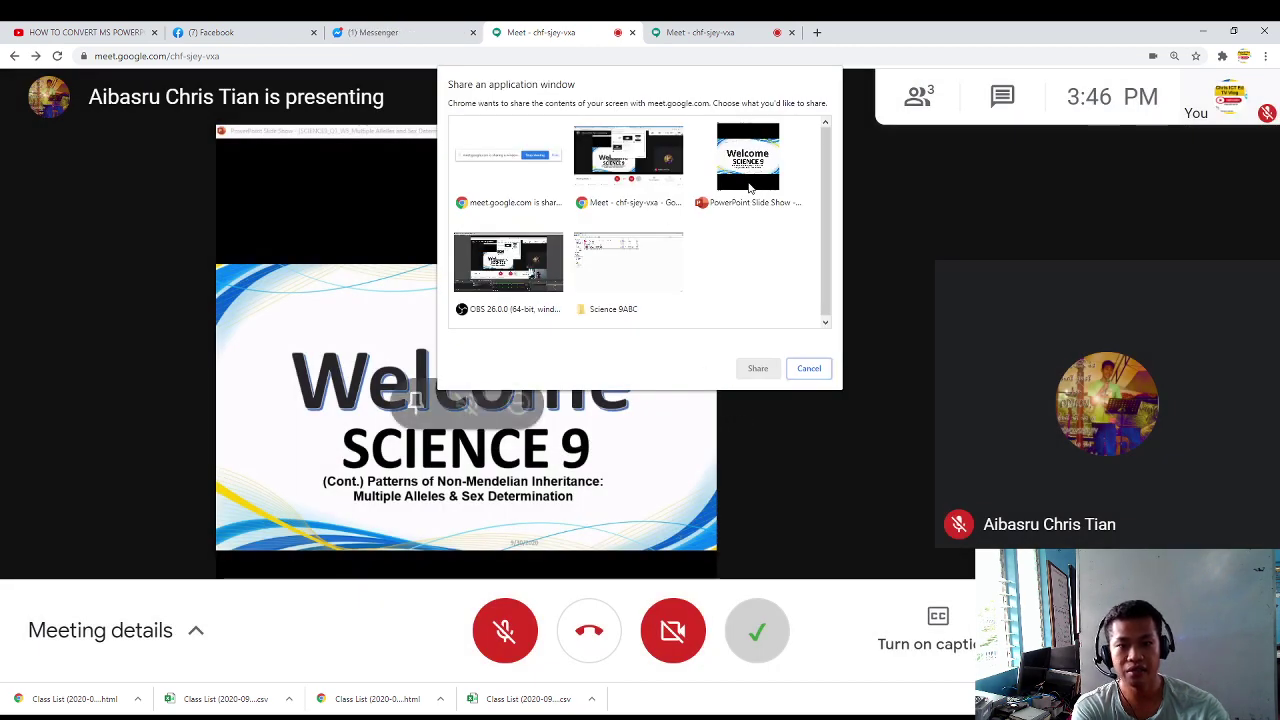
click(749, 188)
click(757, 372)
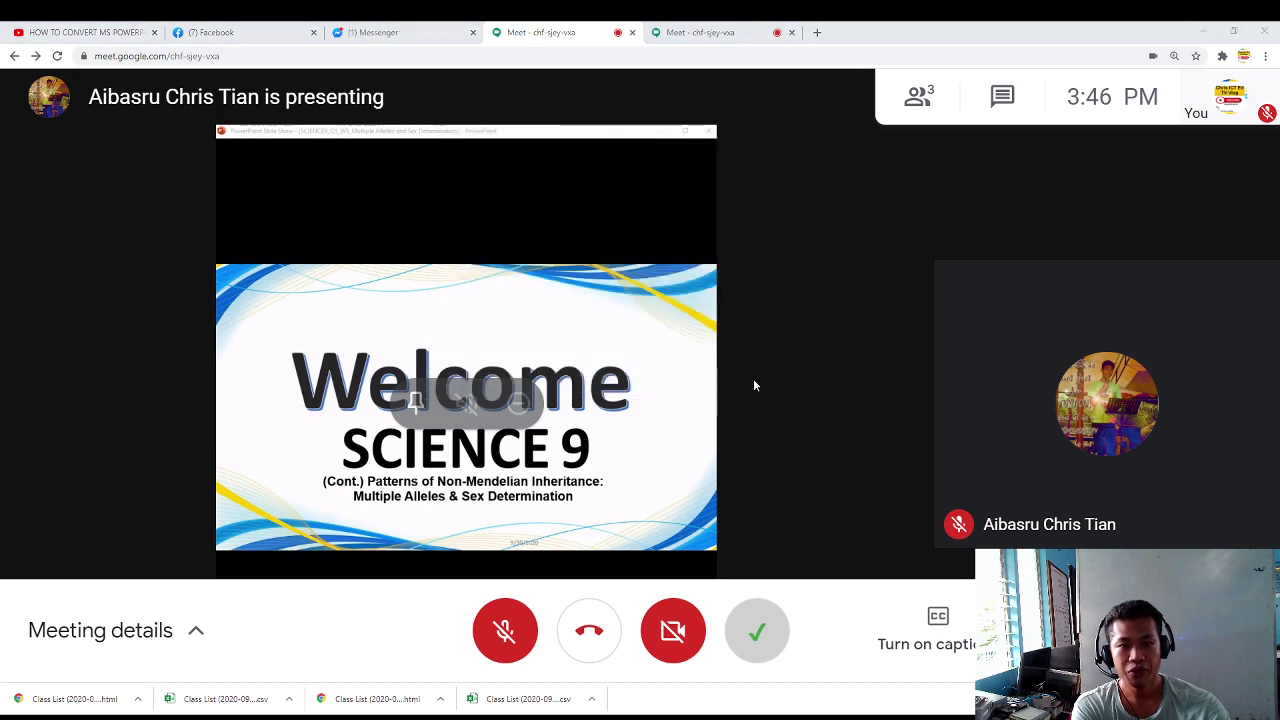
click(715, 32)
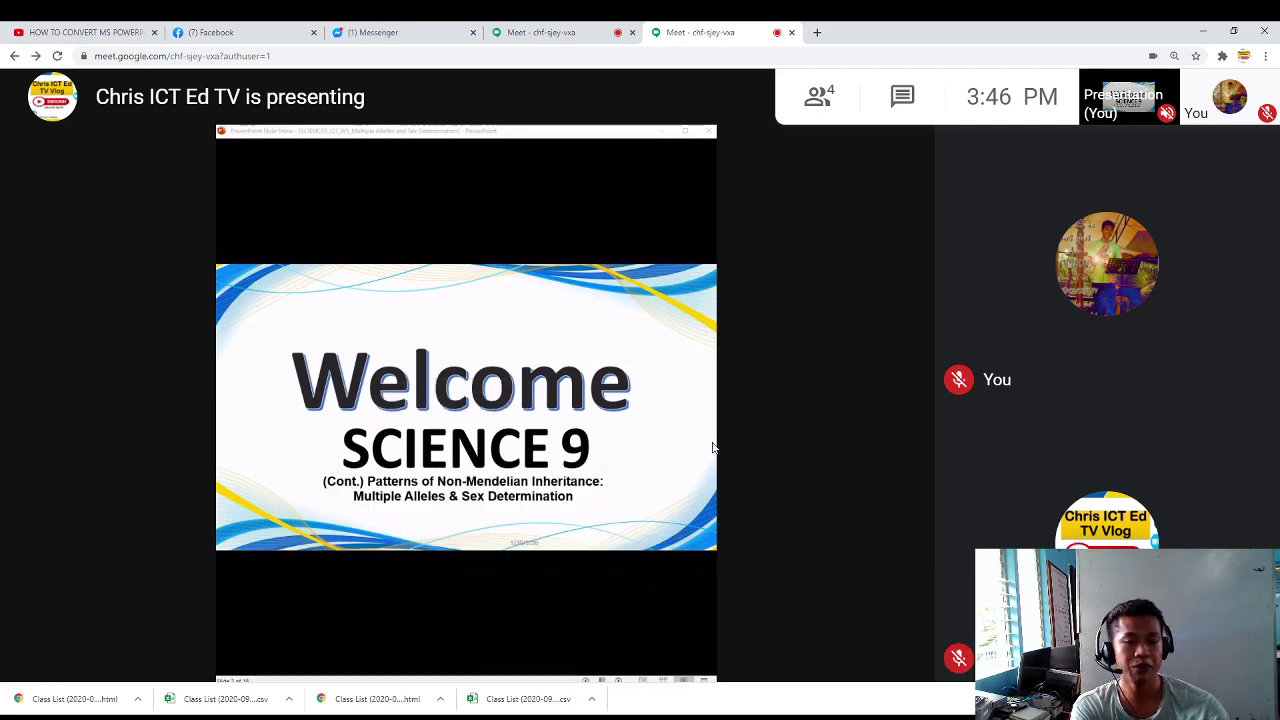
click(576, 32)
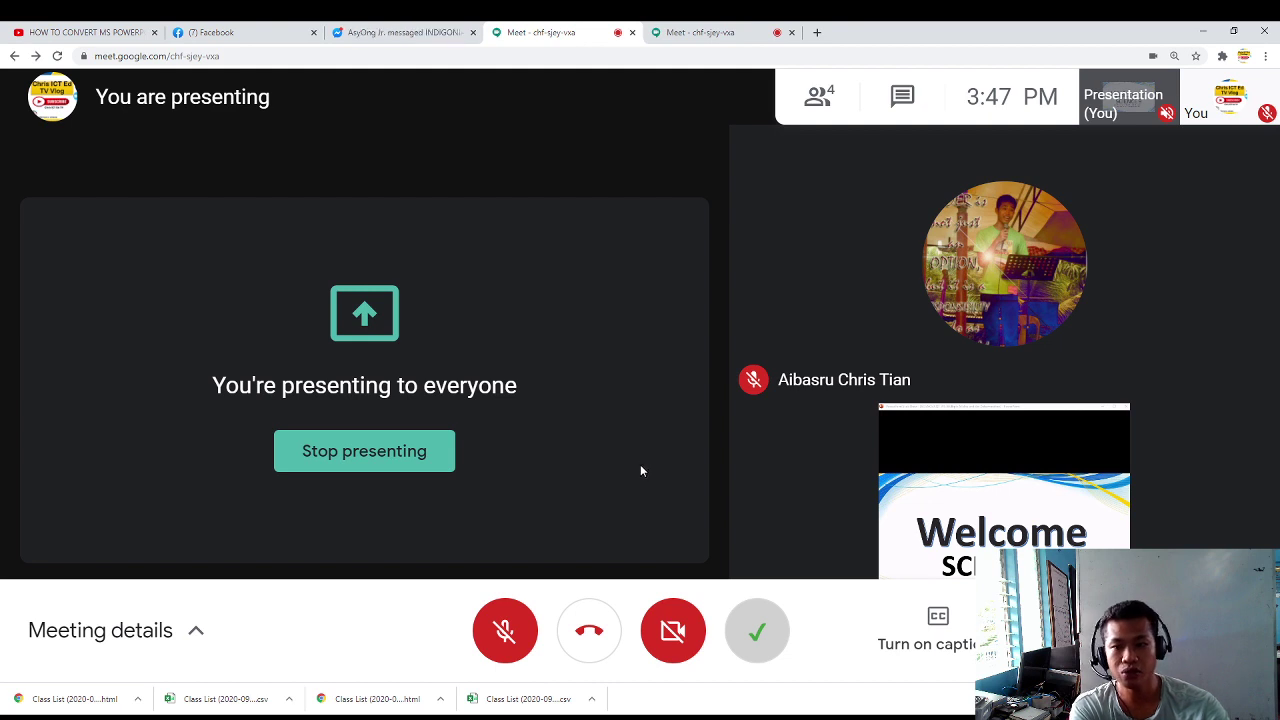
click(697, 34)
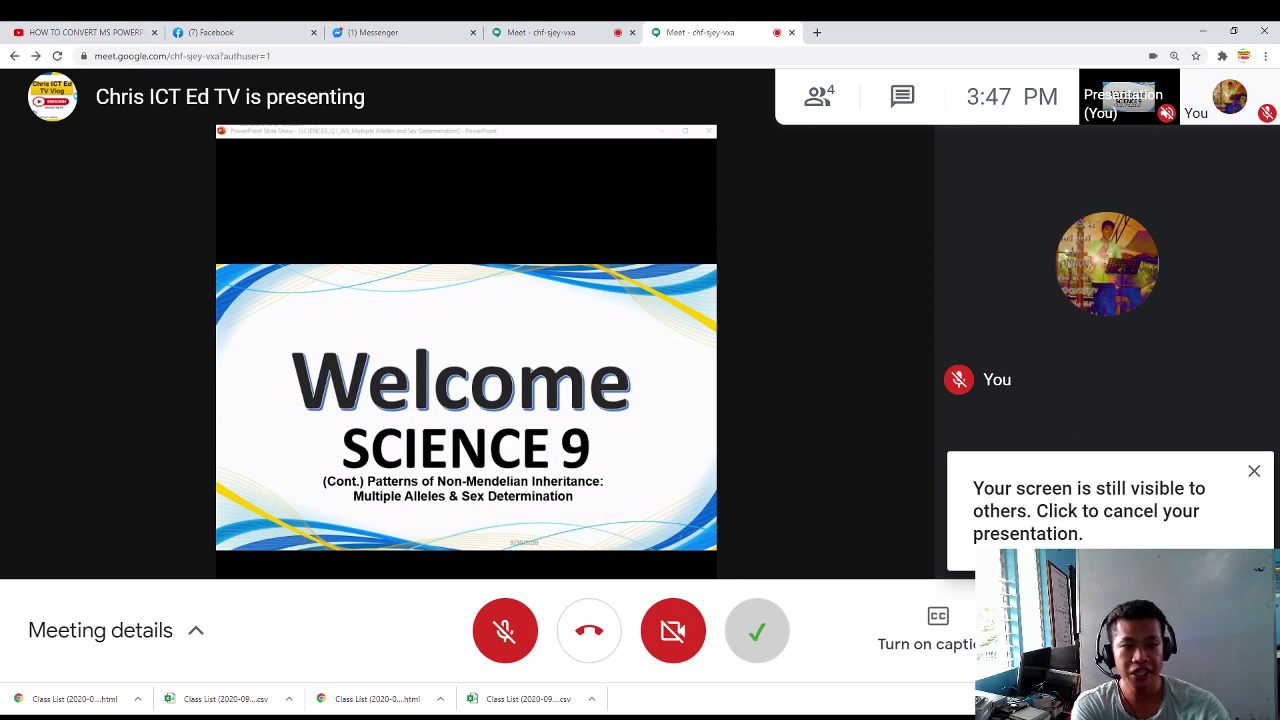
mouse_move(587, 351)
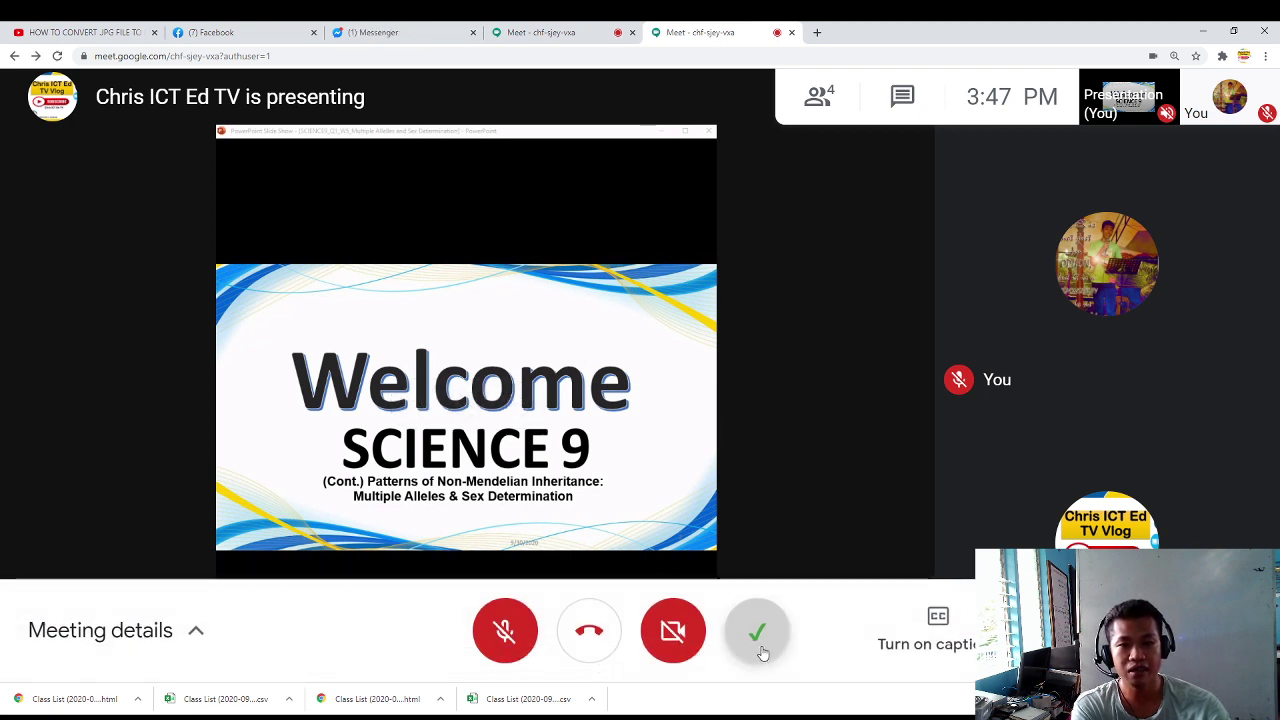
mouse_move(801, 451)
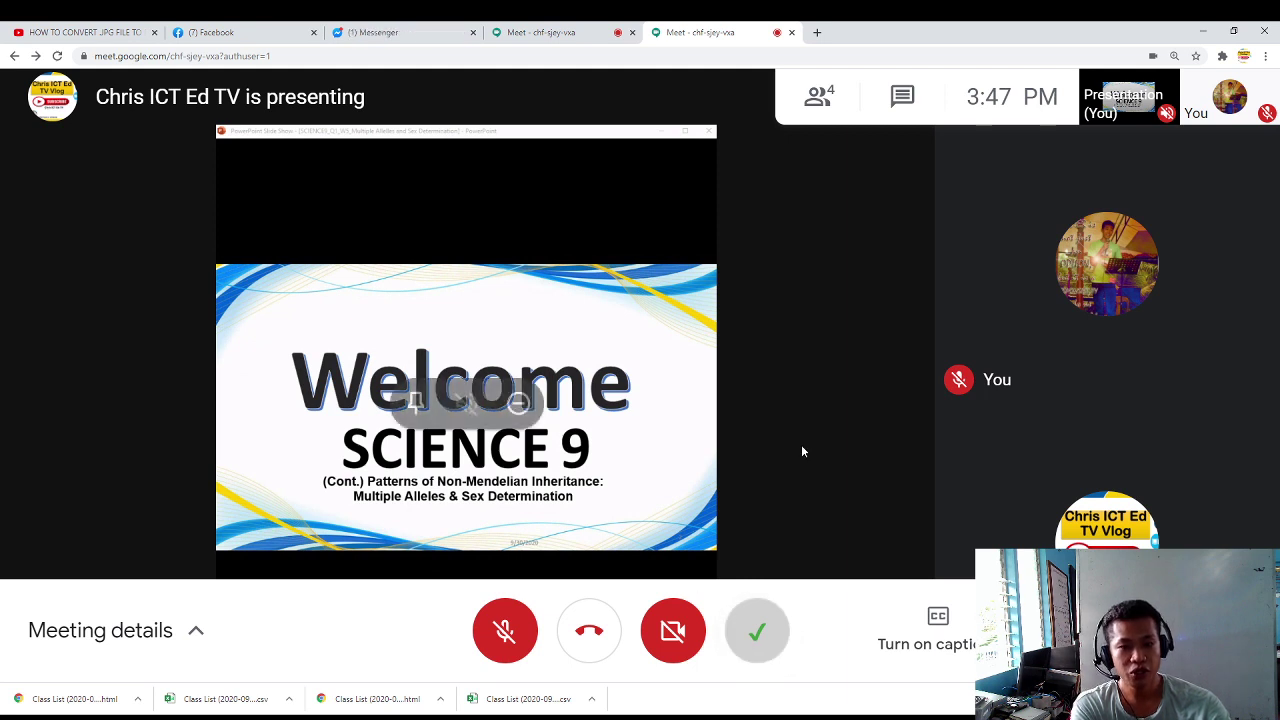